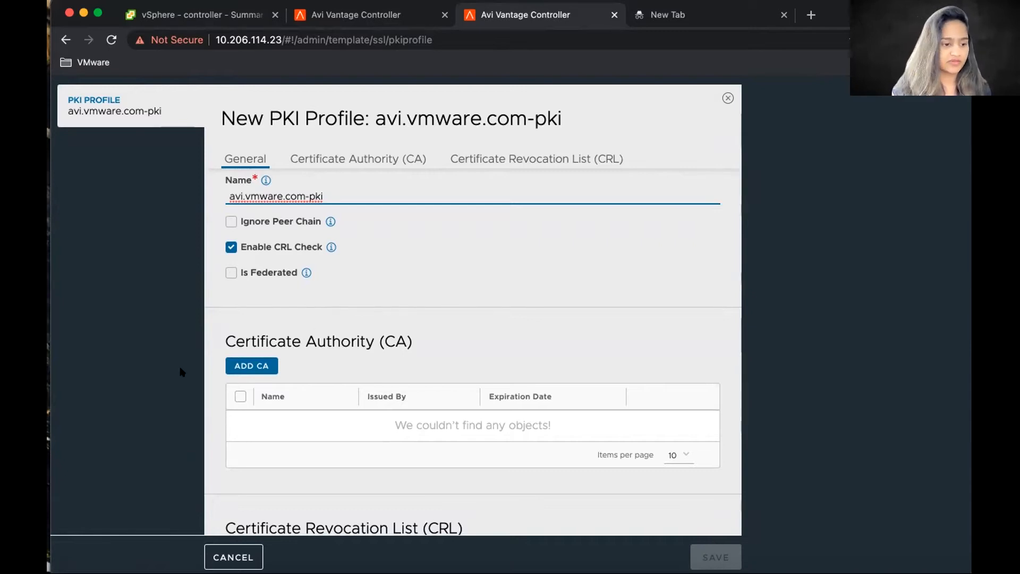
Import and upload CA.pem as the certificate authority of the new PKI profile, and save the CA entry
left_click(235, 367)
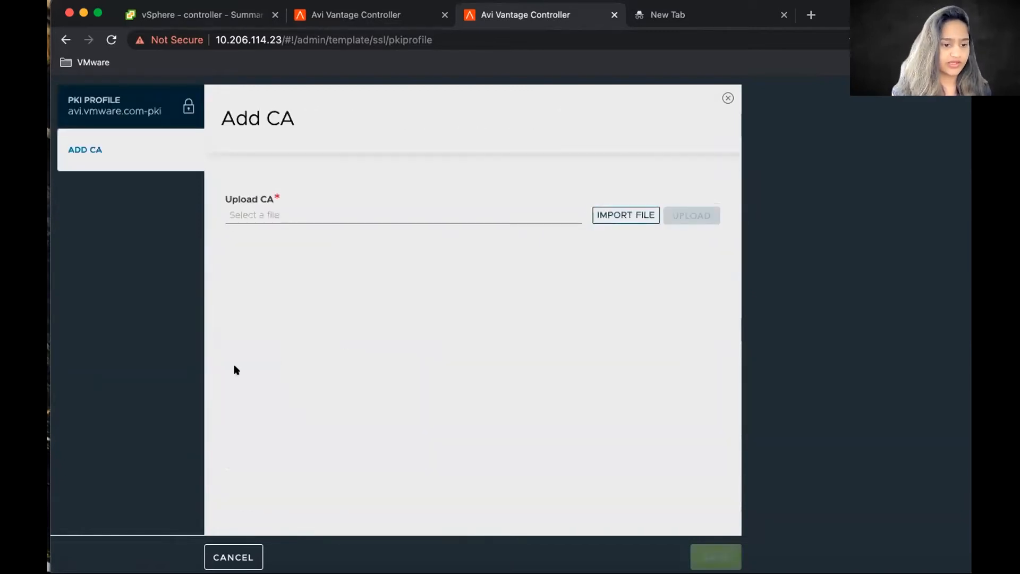
left_click(639, 215)
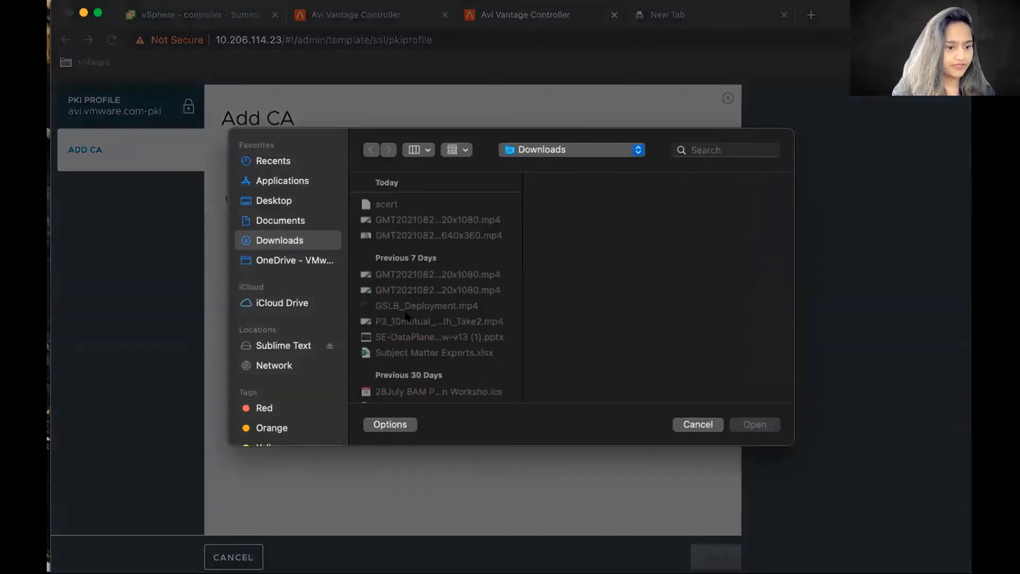
scroll(406, 316, "down", 3)
left_click(396, 282)
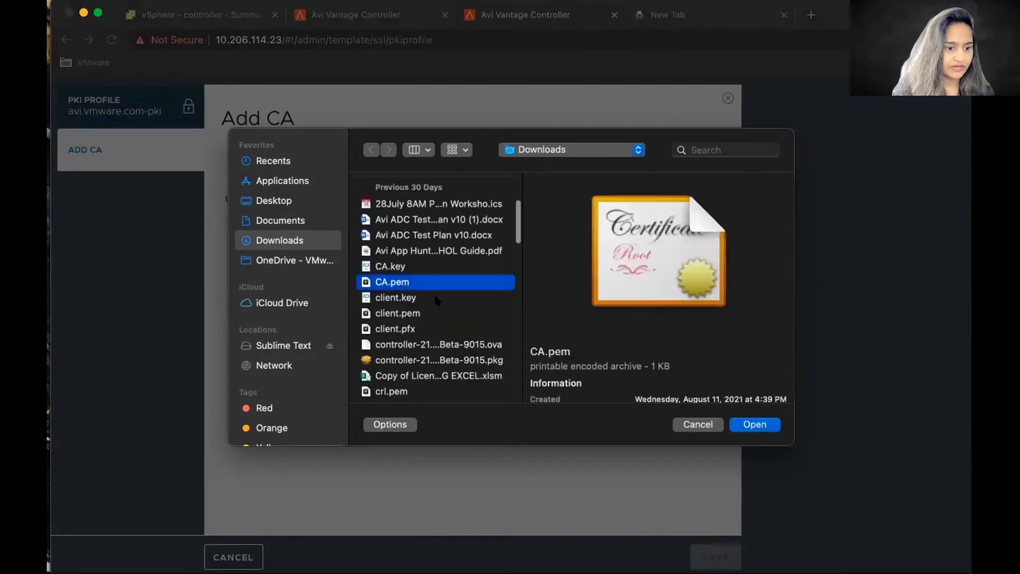
left_click(755, 425)
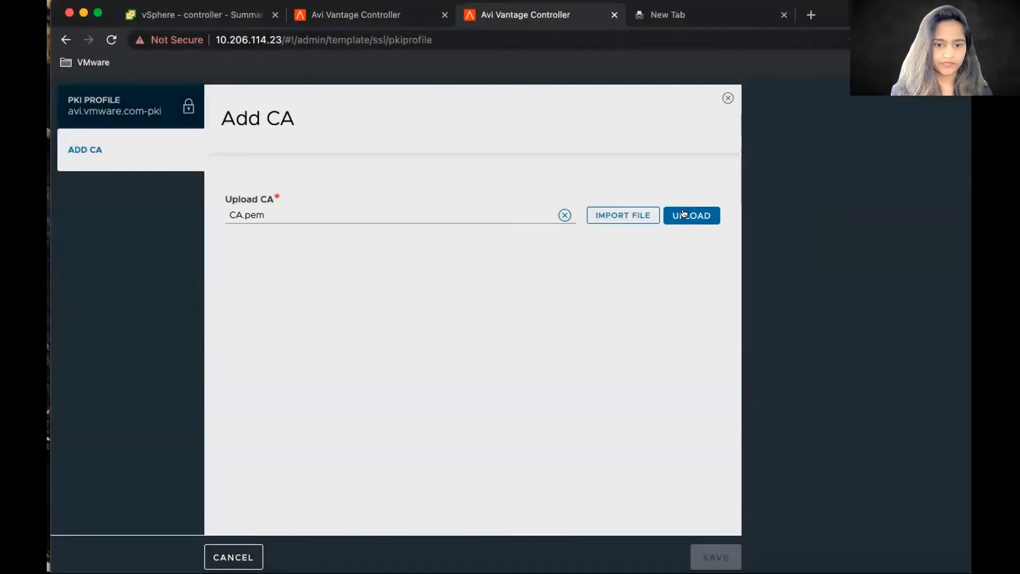
left_click(692, 216)
left_click(716, 557)
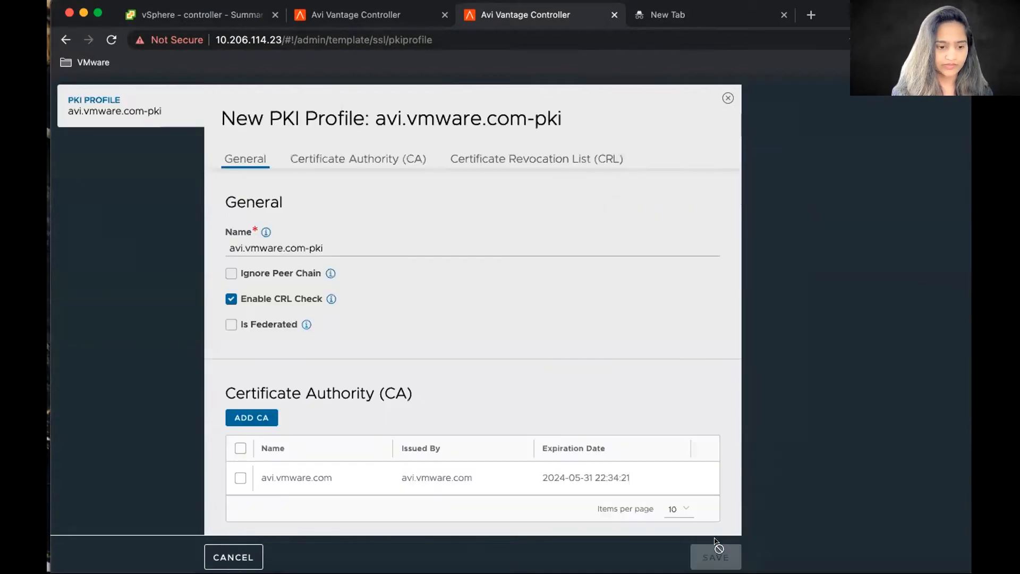
Upload crl.pem from file as the certificate revocation list and save the avi.vmware.com-pki profile
scroll(566, 442, "down", 5)
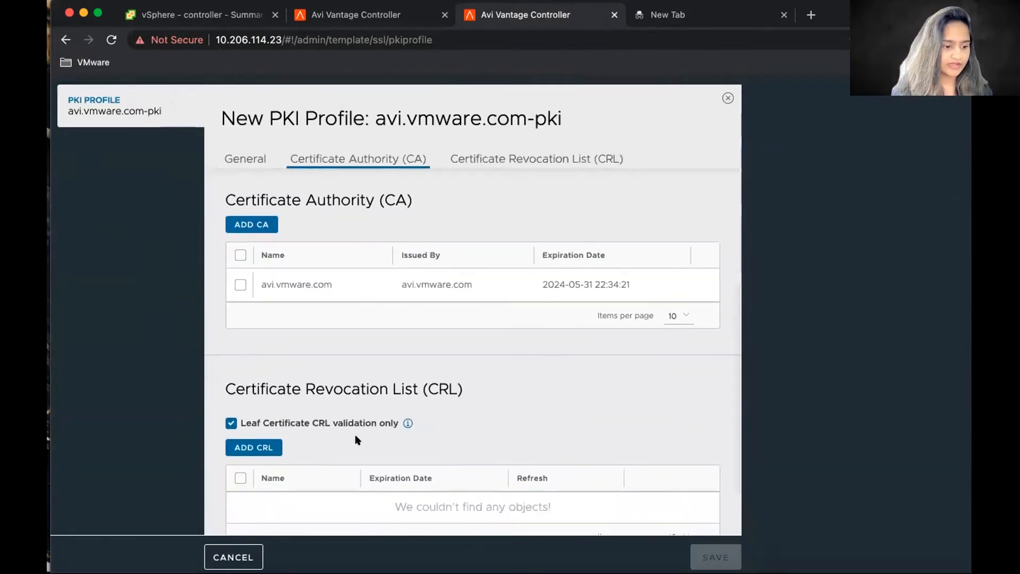
left_click(242, 448)
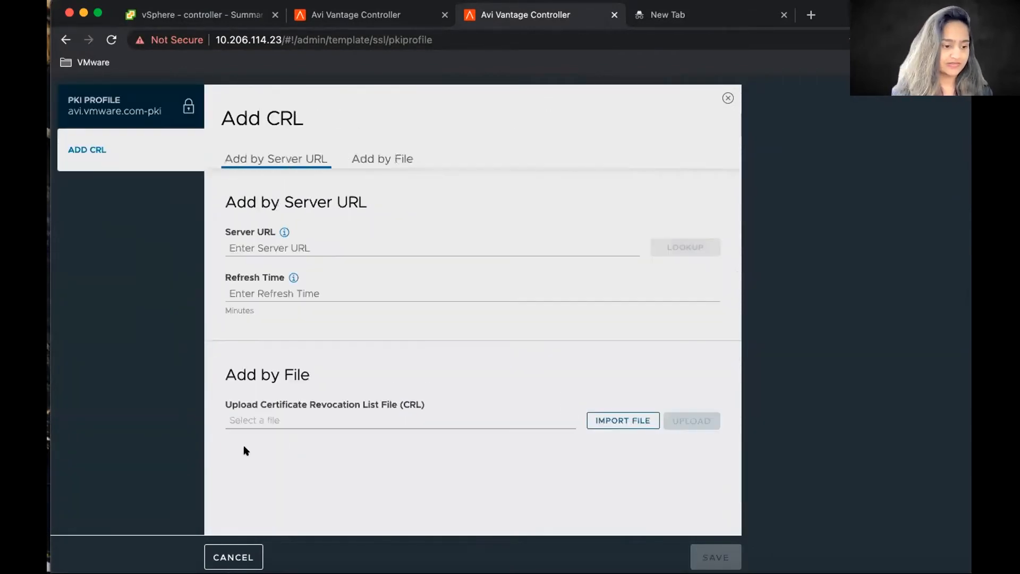
left_click(619, 420)
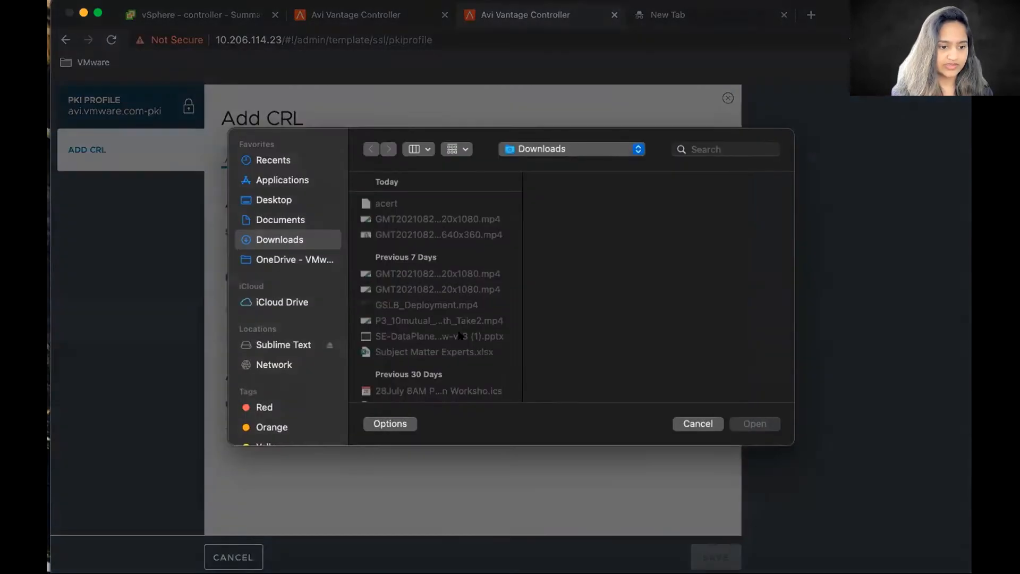
scroll(440, 336, "down", 5)
left_click(398, 309)
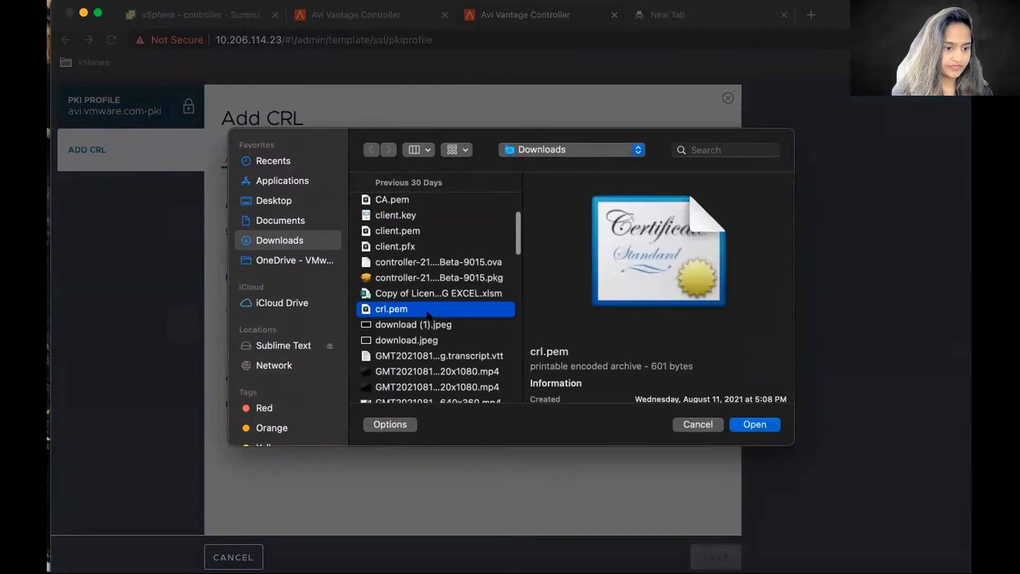
left_click(755, 424)
left_click(693, 422)
left_click(718, 556)
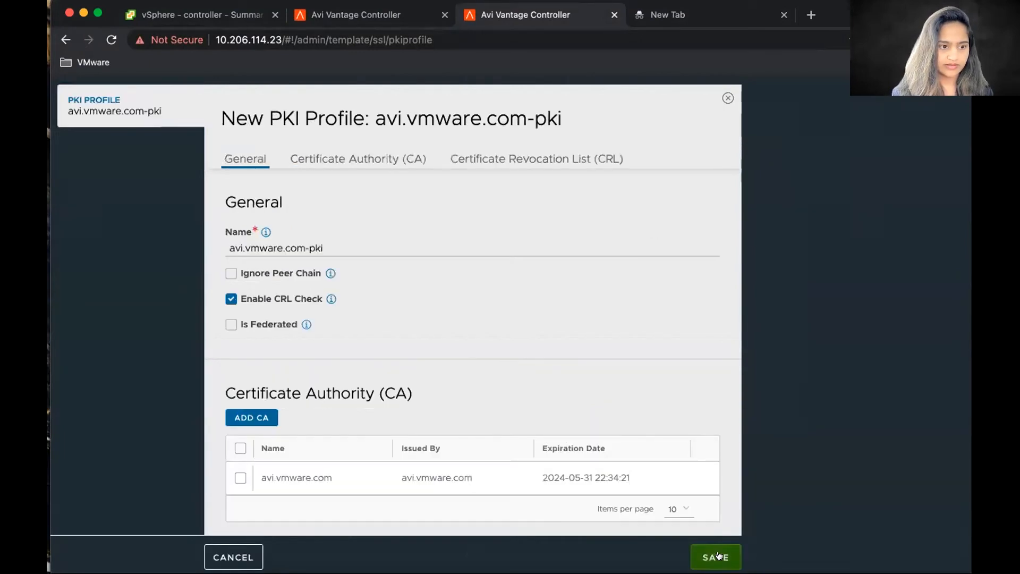
scroll(577, 428, "down", 1)
left_click(720, 557)
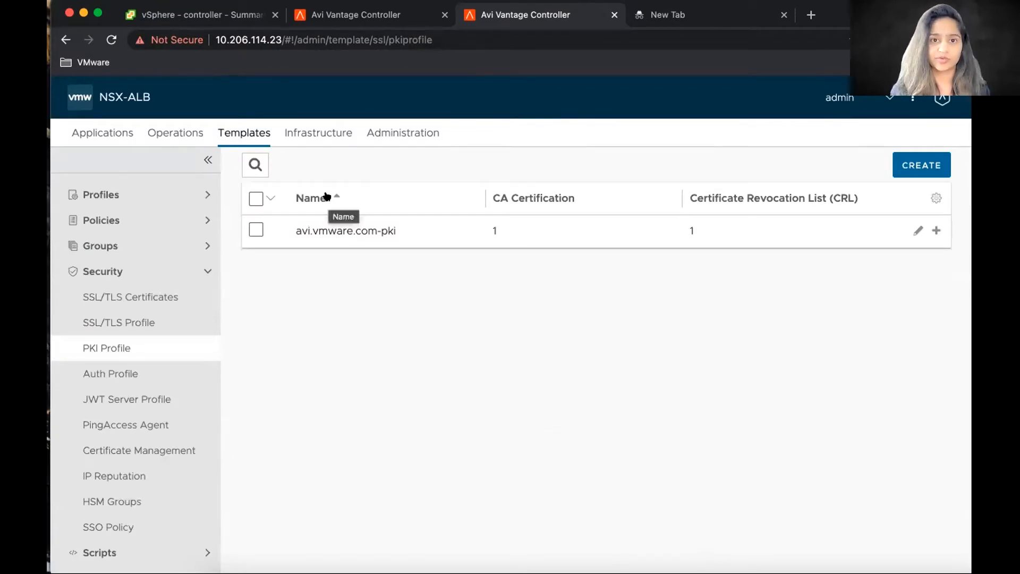
Start a new HTTP application profile and name it bind_avi.vmware.com-pki, without leading spaces
left_click(159, 195)
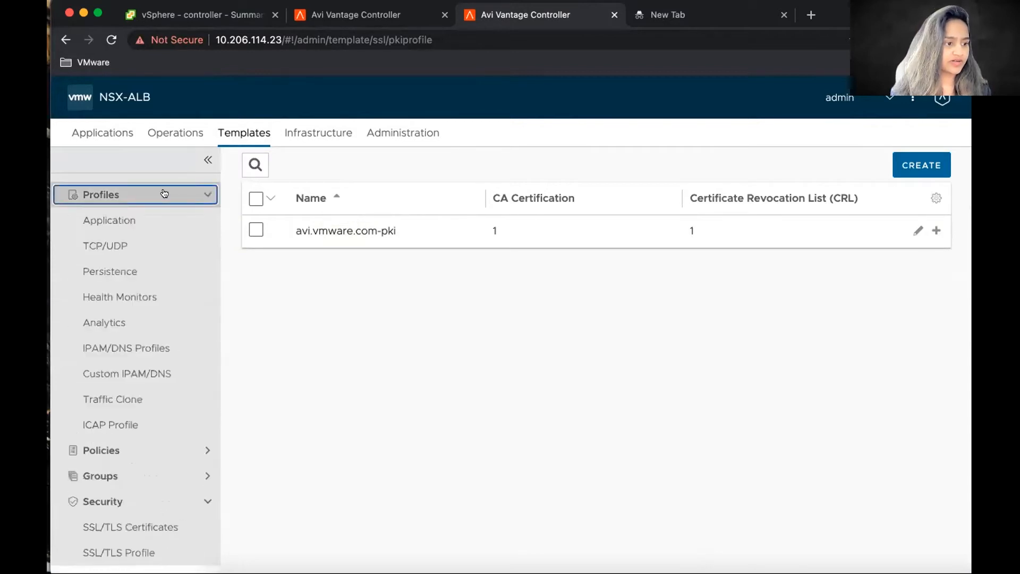
left_click(129, 230)
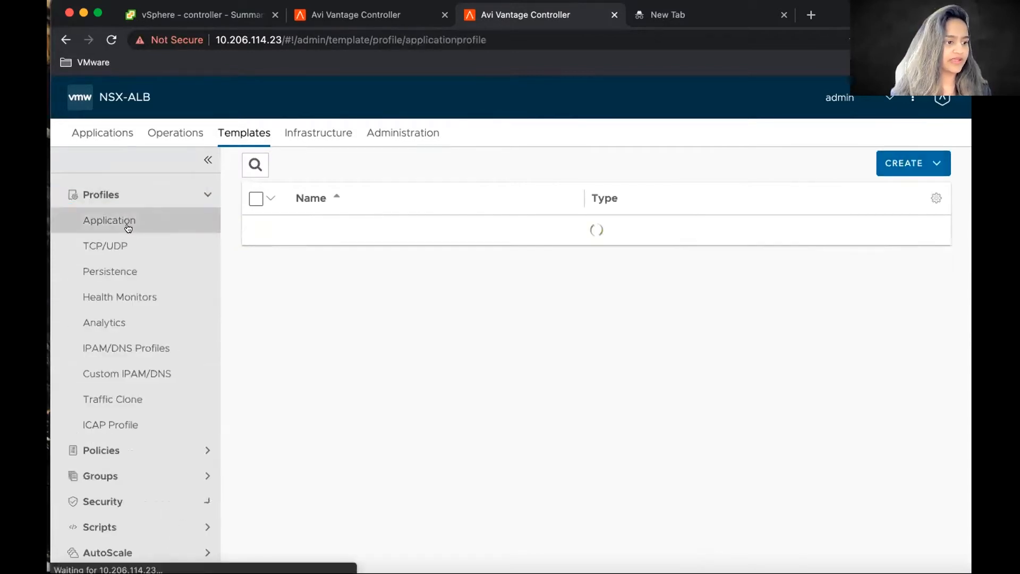
left_click(924, 164)
left_click(906, 211)
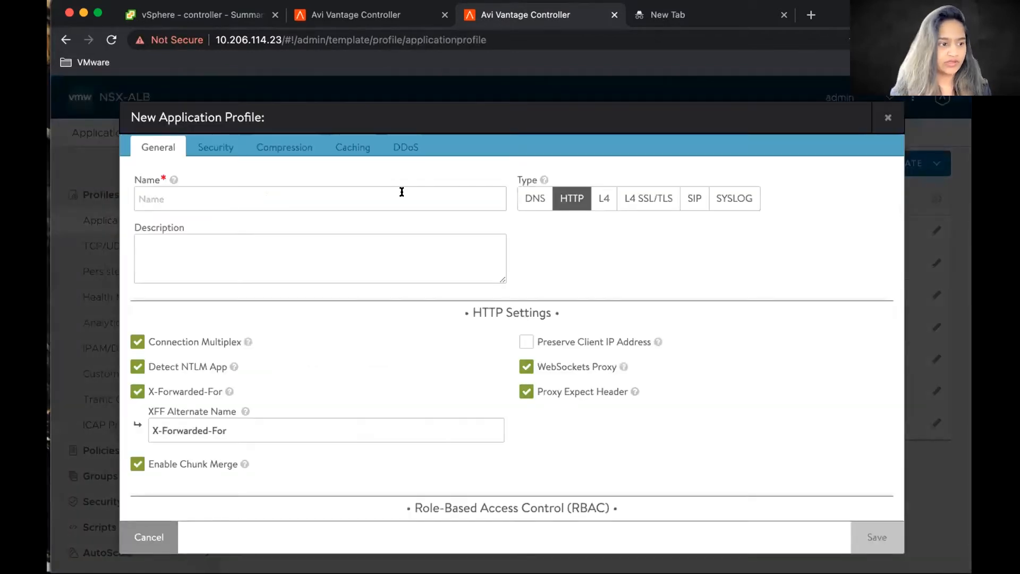
left_click(213, 197)
type("bind_avi.vmware.com-pki")
left_click(159, 200)
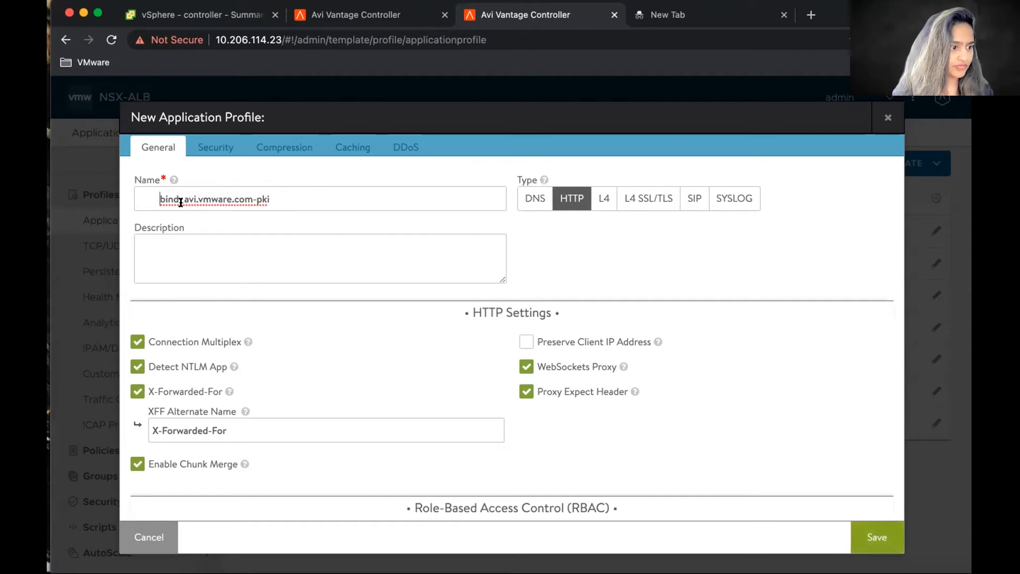
key("BackSpace")
key("BackSpace")
key("BackSpace")
key("BackSpace")
key("BackSpace")
key("BackSpace")
key("BackSpace")
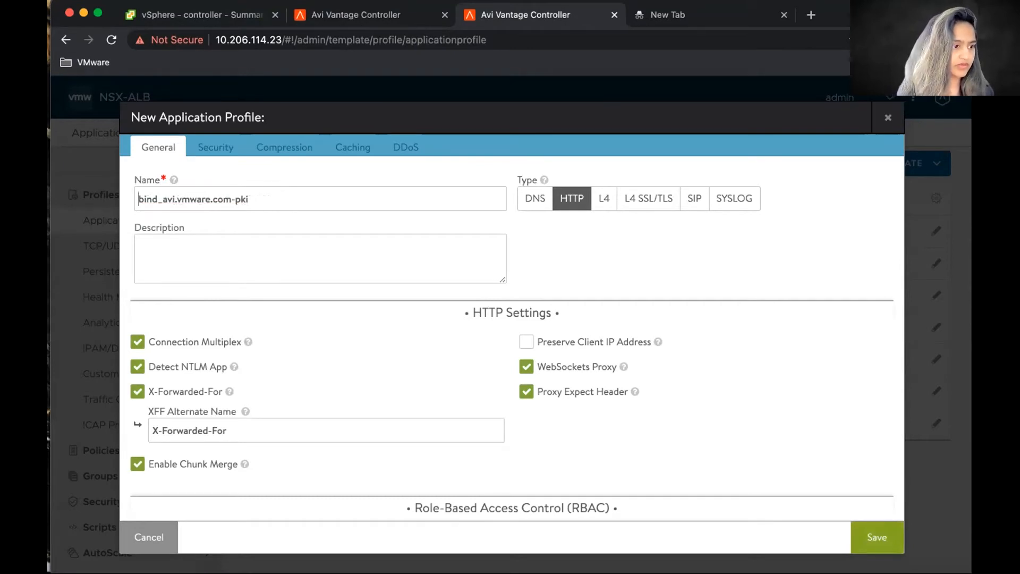
Set client certificate validation to Require in the profile's security settings and select avi.vmware.com-pki as the PKI profile
left_click(211, 147)
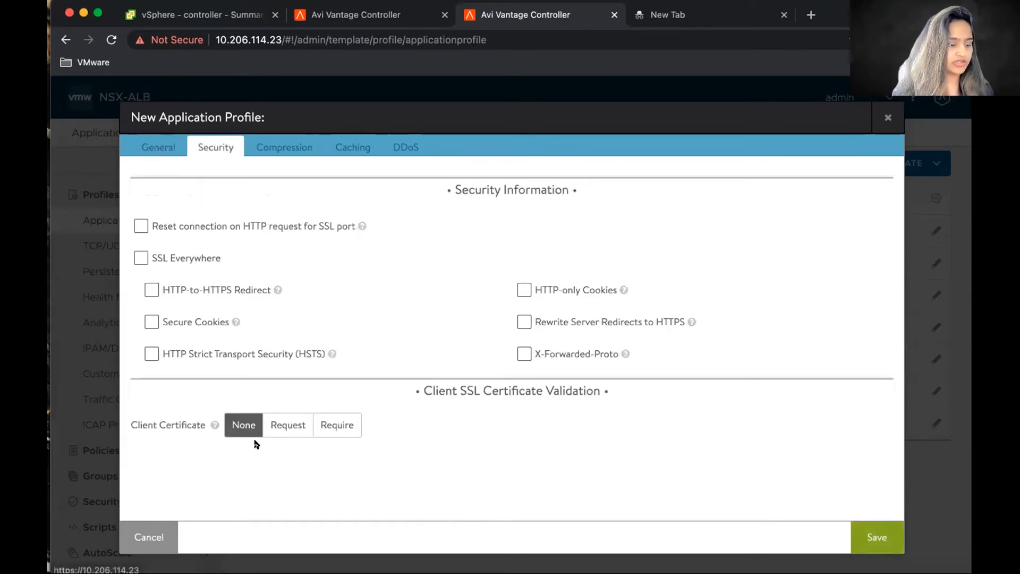
left_click_drag(130, 425, 202, 426)
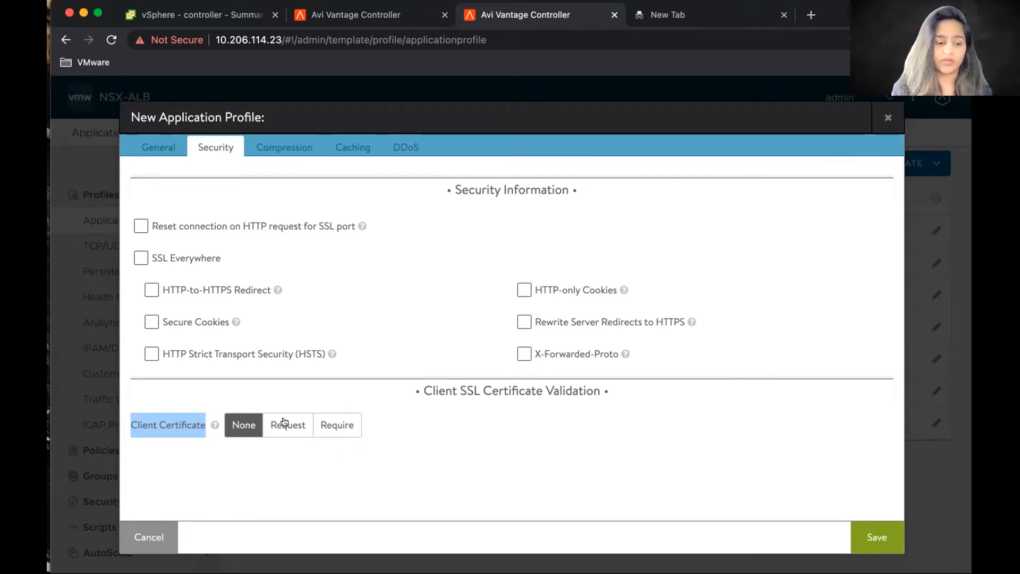
left_click(337, 425)
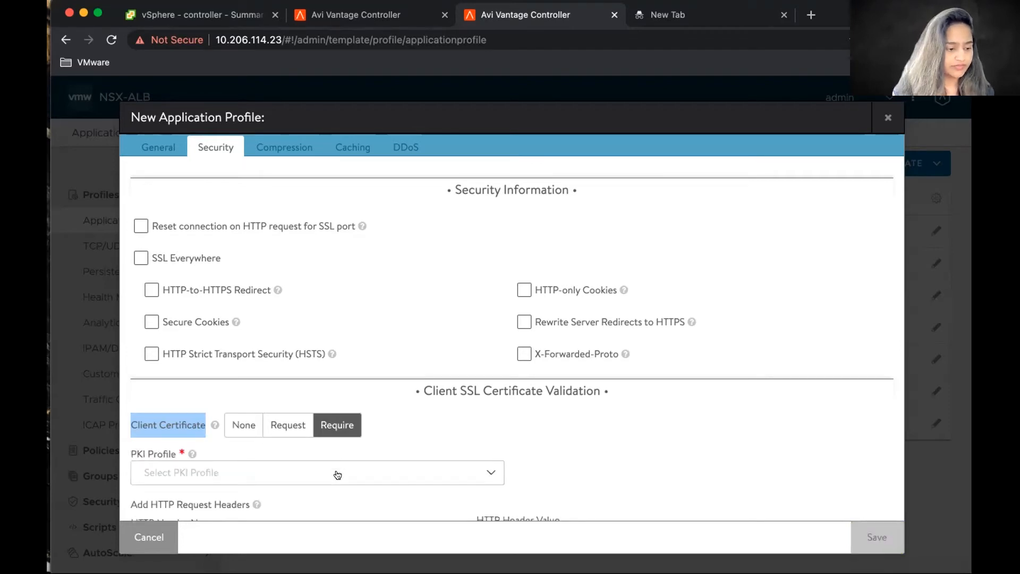
scroll(339, 470, "down", 2)
left_click(340, 420)
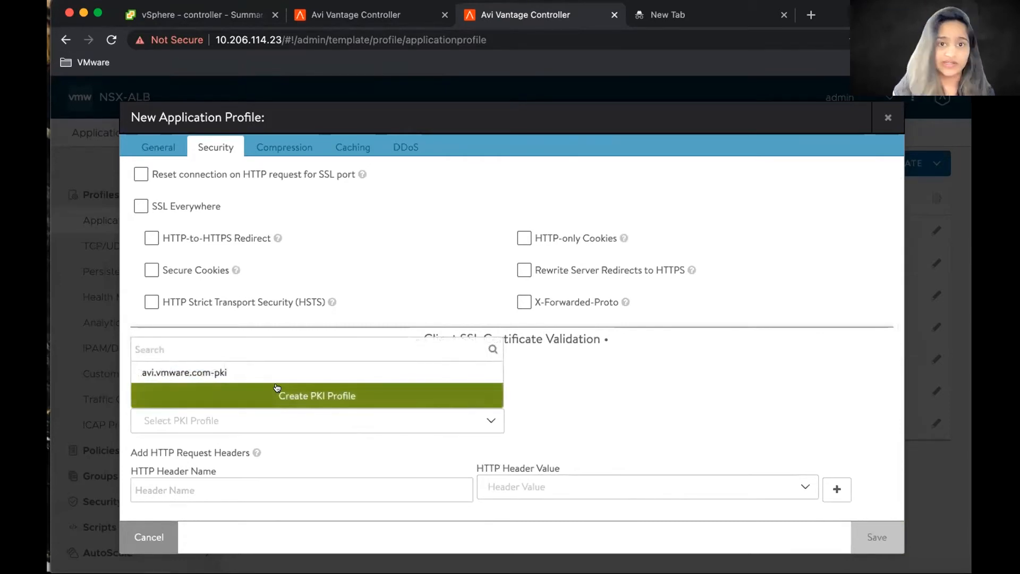
left_click(250, 377)
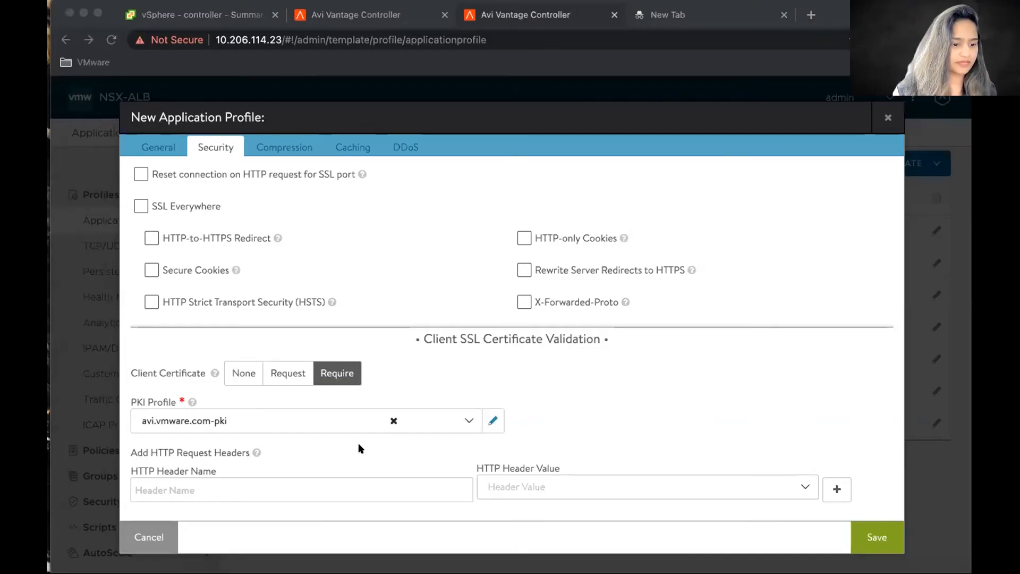
left_click(465, 422)
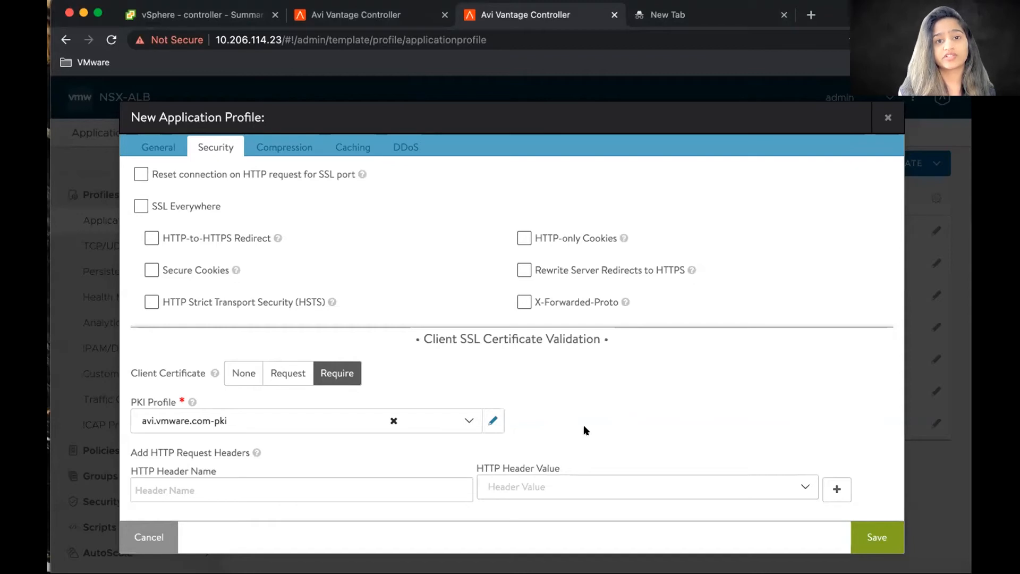
Examine the HTTP request header options for client certificate validation, including the available header values and extra header rows
scroll(583, 429, "up", 1)
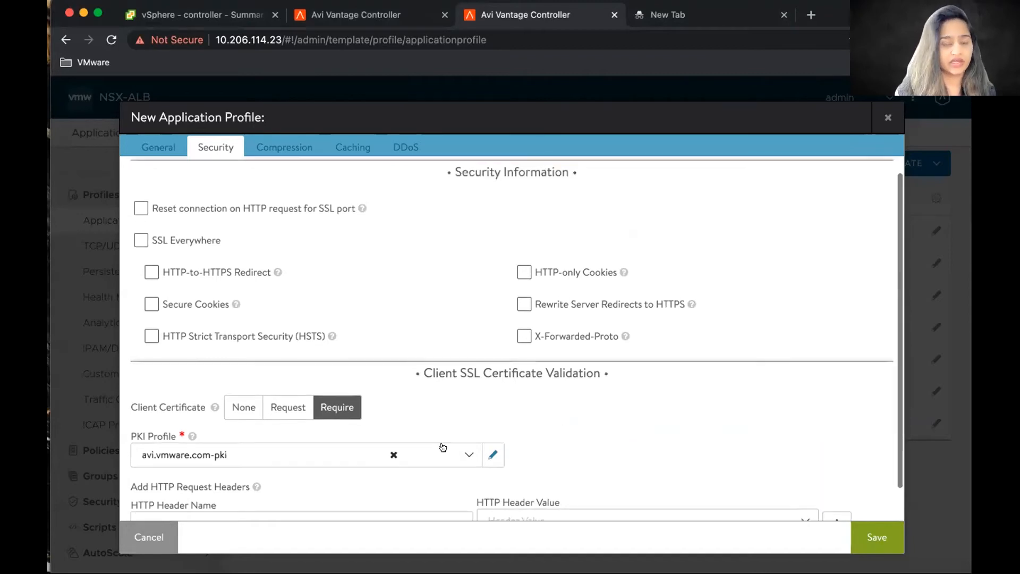
scroll(280, 474, "down", 1)
left_click(361, 486)
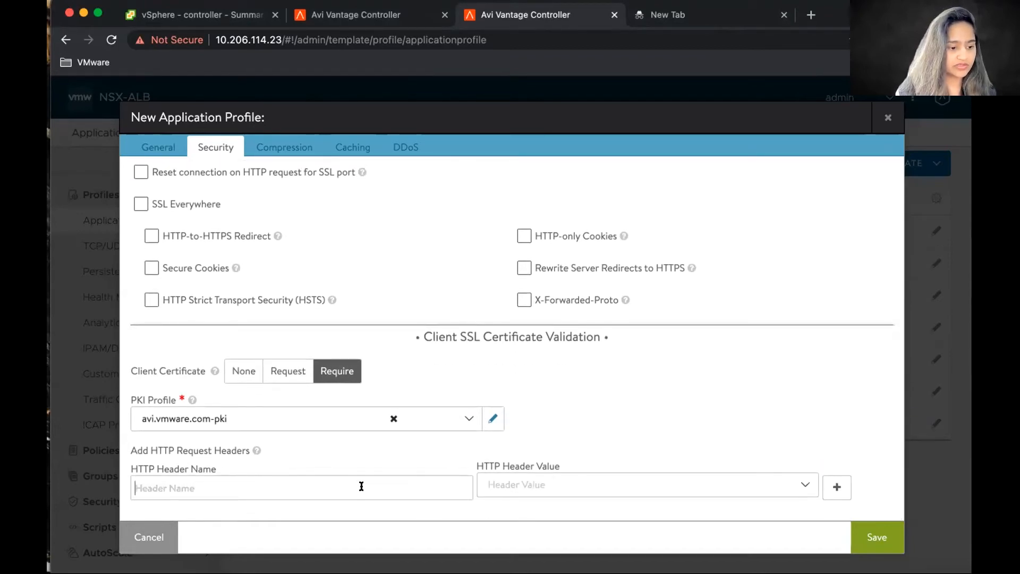
left_click(786, 486)
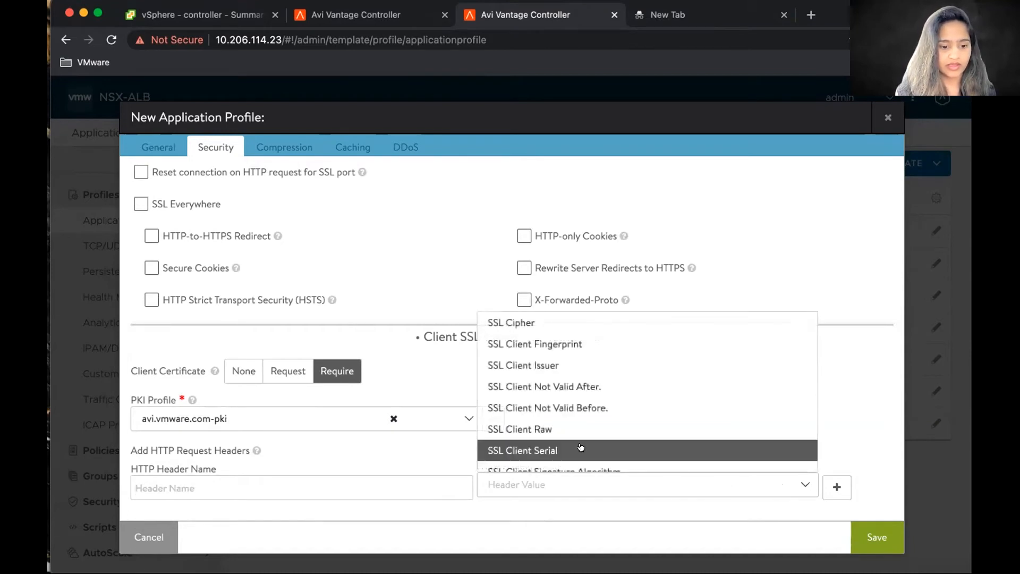
scroll(581, 448, "down", 2)
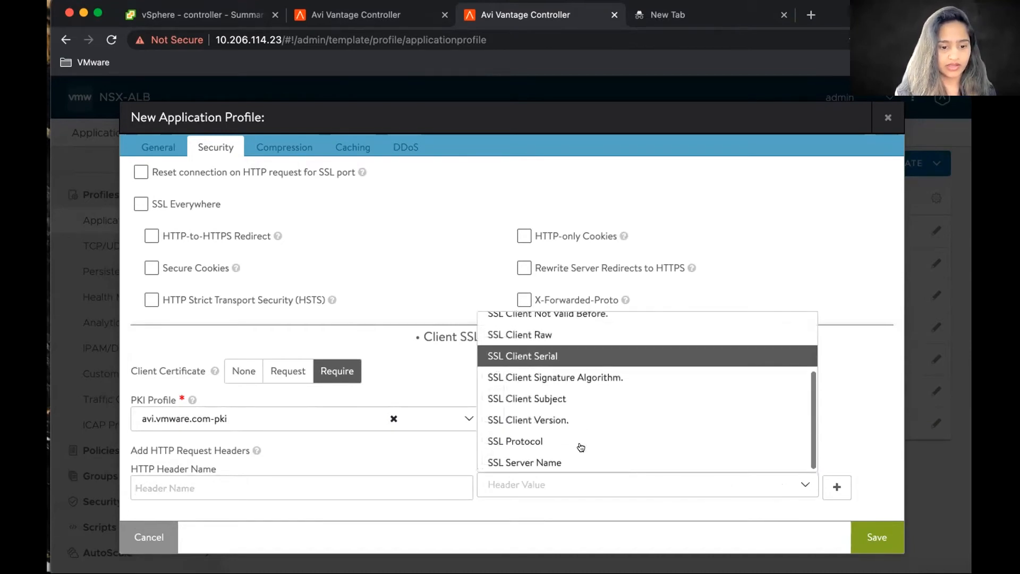
left_click(826, 453)
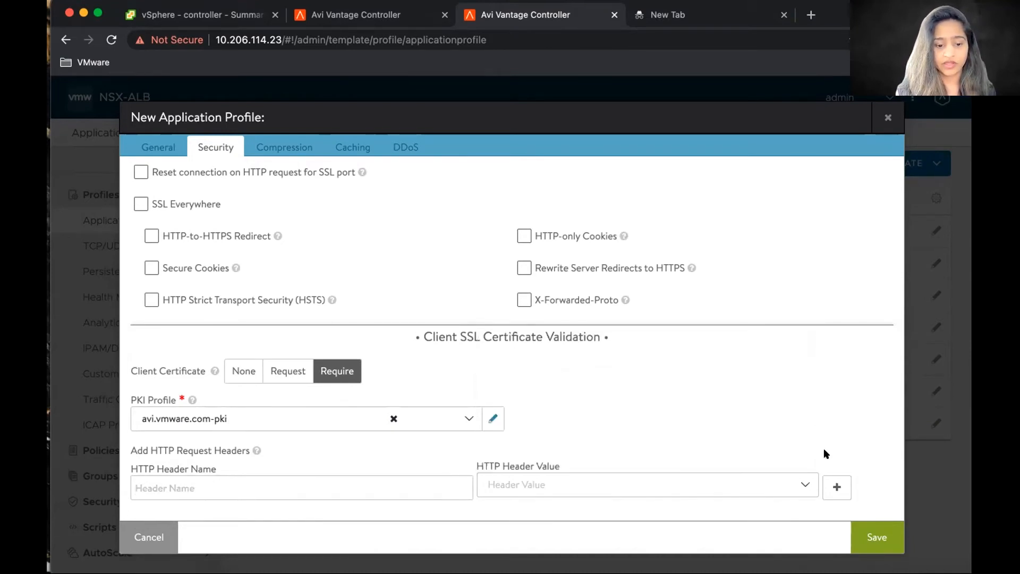
left_click(834, 487)
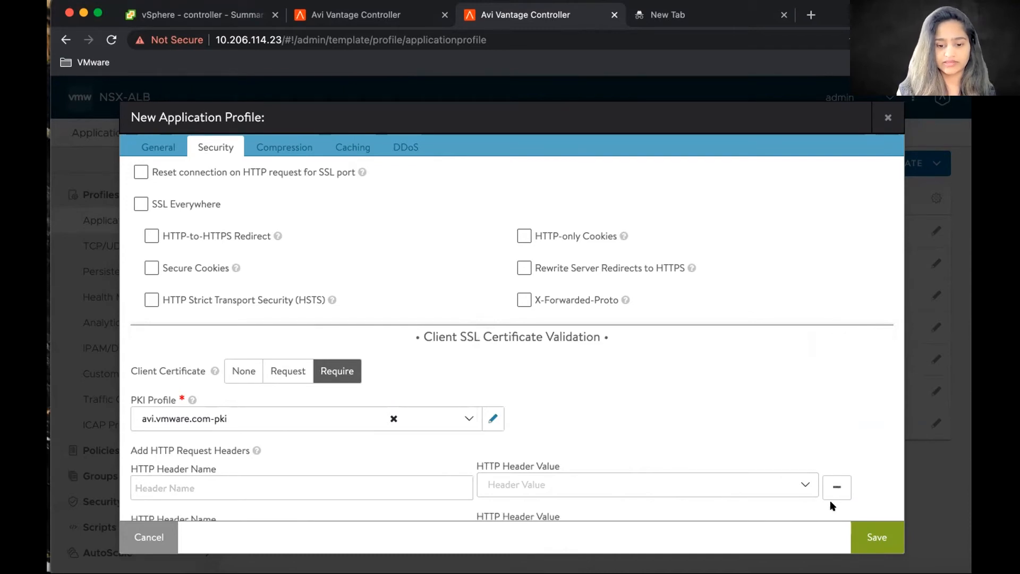
scroll(833, 486, "down", 2)
left_click(832, 487)
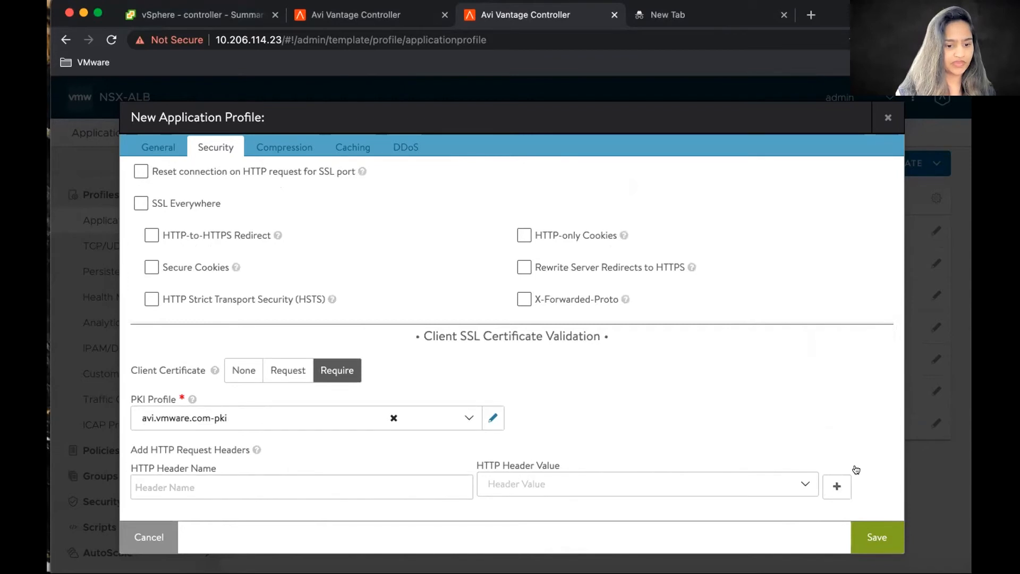
Save the bind_avi.vmware.com-pki application profile
left_click(877, 539)
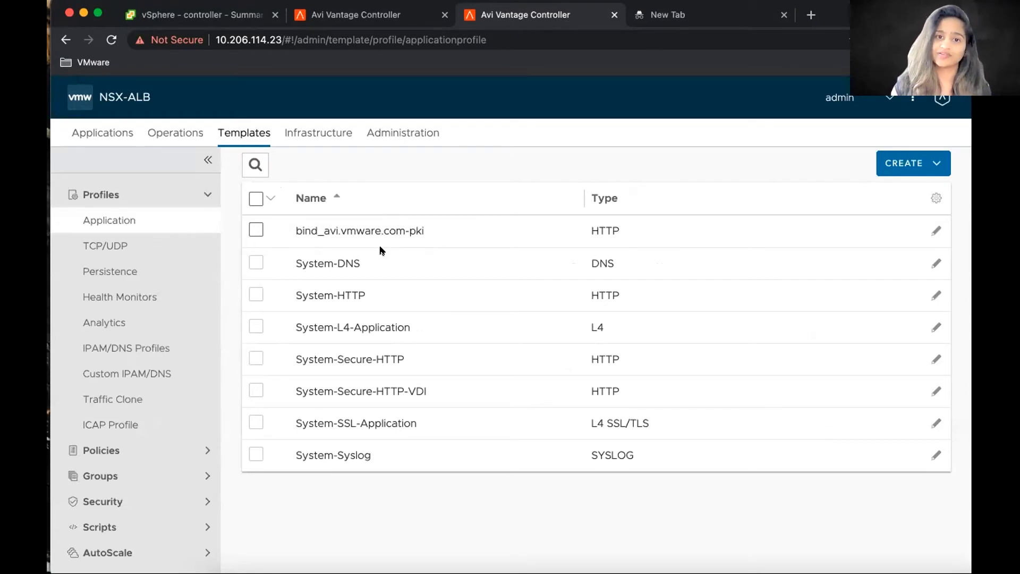
Set the app1 virtual service's application profile to bind_avi.vmware.com-pki, remove its application domain name entry, and save
left_click(104, 132)
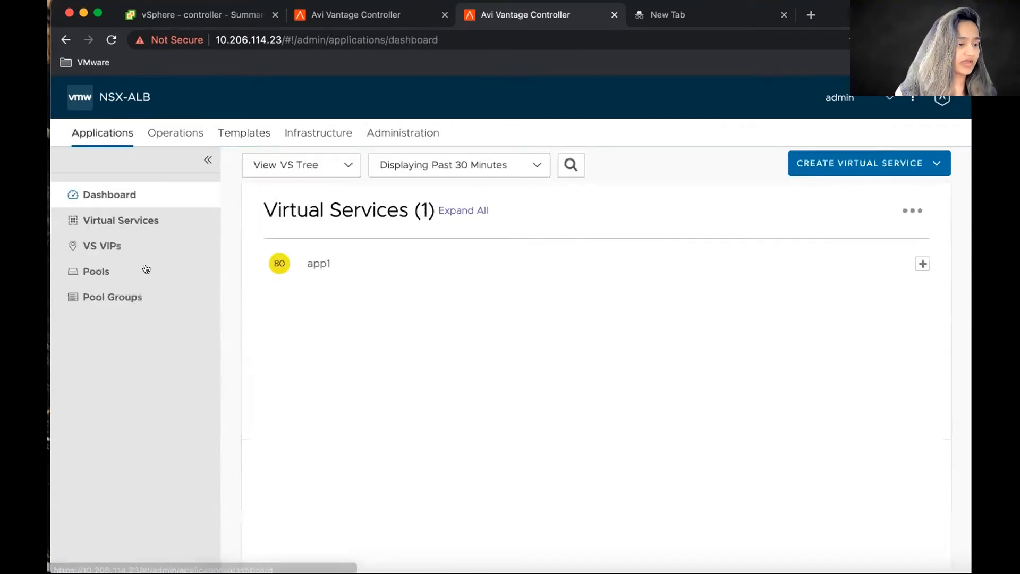
left_click(125, 221)
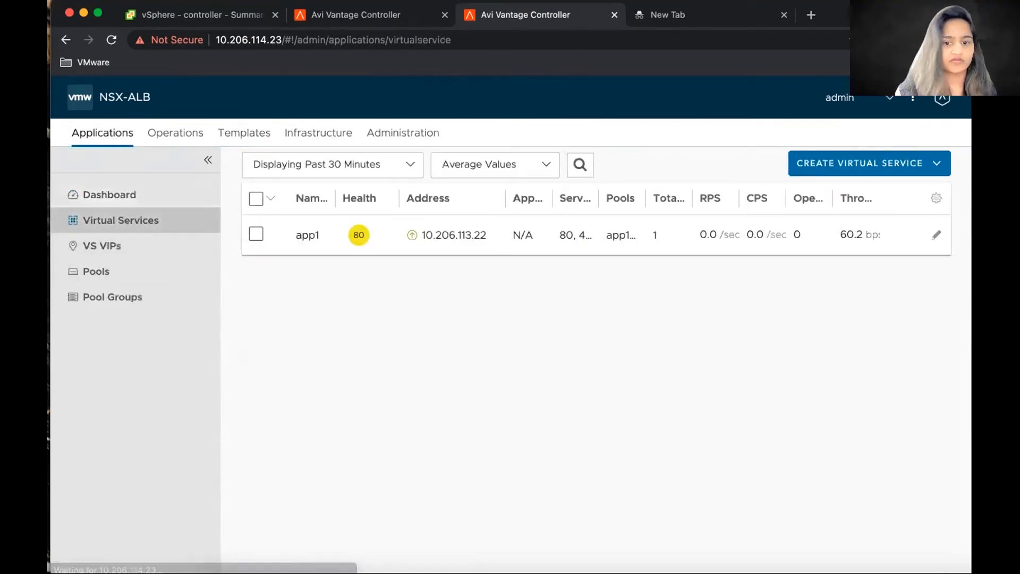
left_click(933, 234)
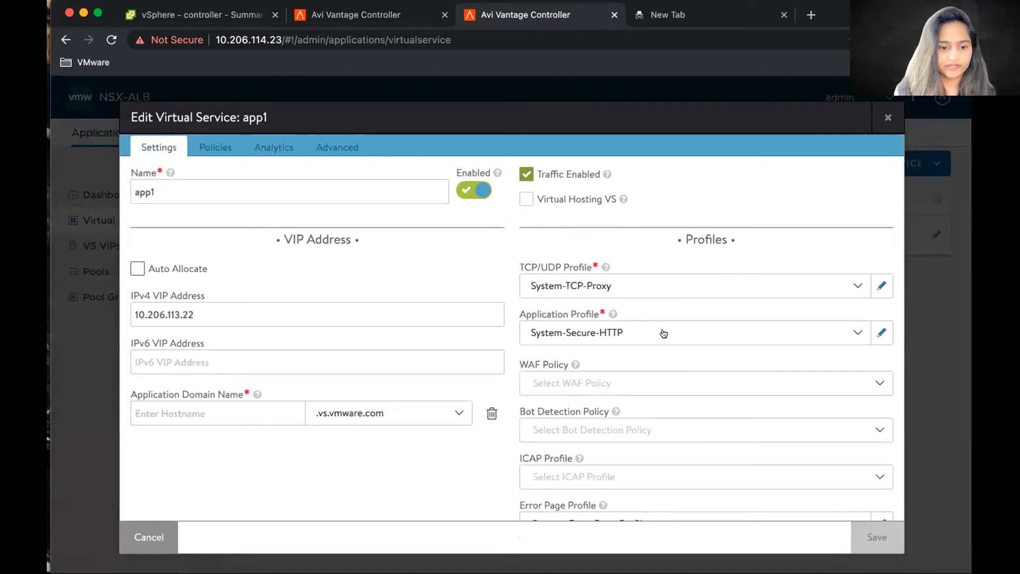
left_click(645, 332)
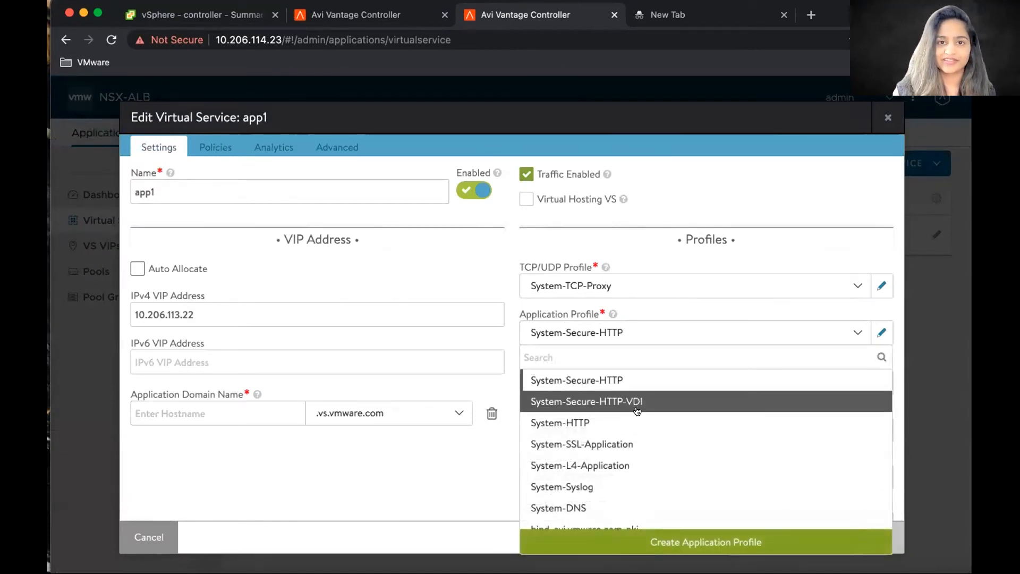
scroll(637, 407, "down", 1)
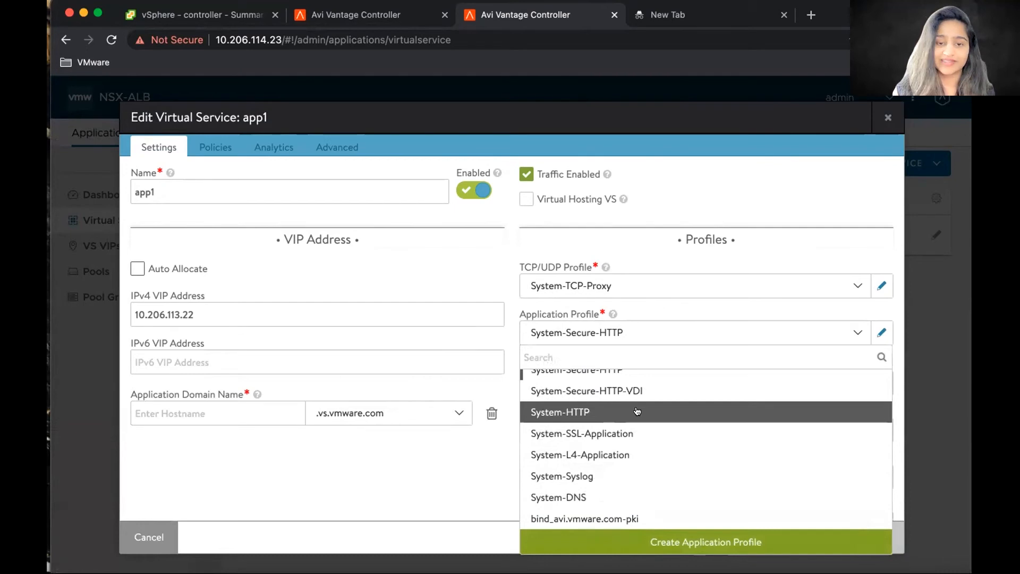
left_click(629, 518)
left_click(489, 412)
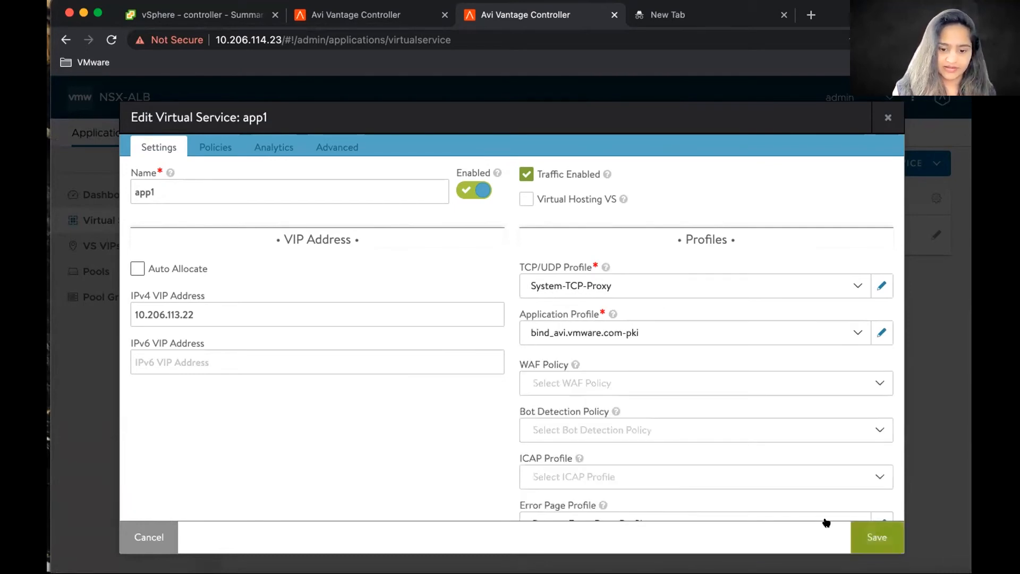
left_click(870, 538)
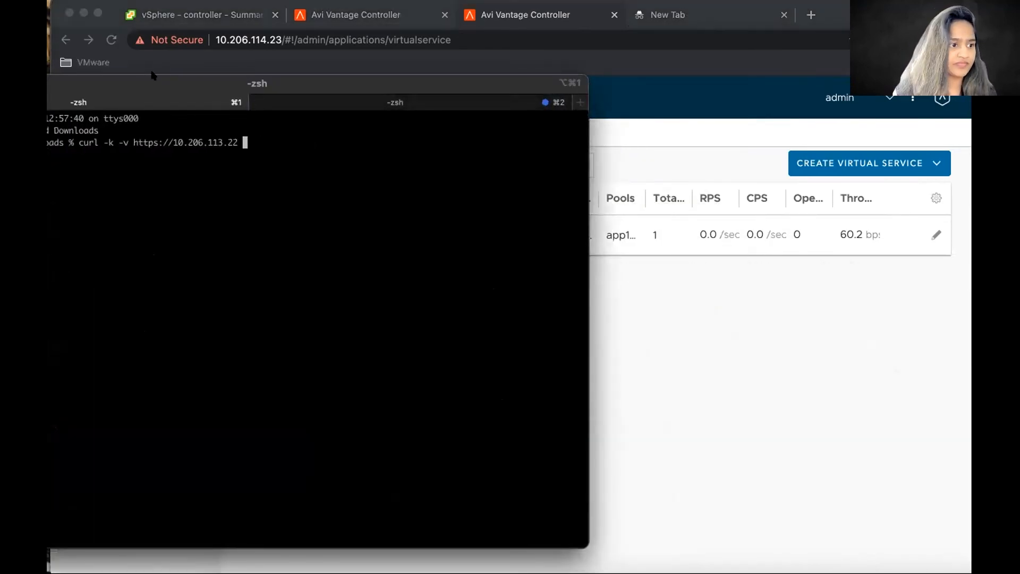
left_click_drag(283, 98, 328, 100)
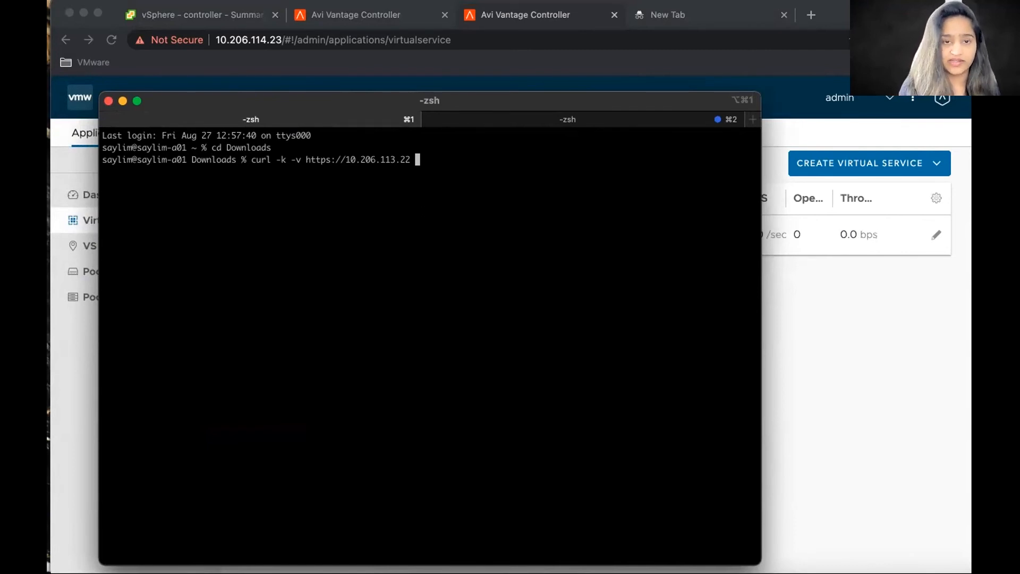
key("Return")
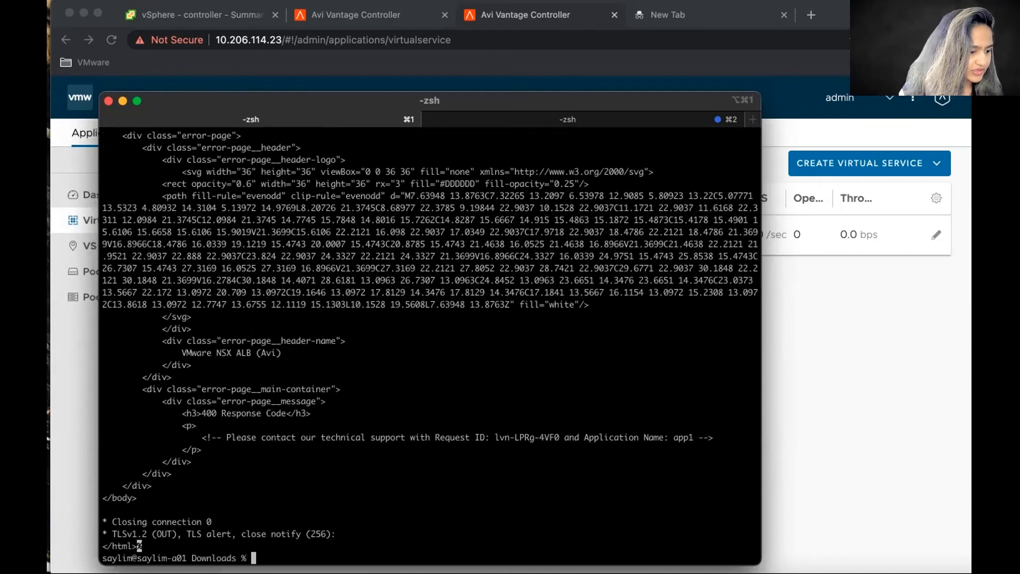
left_click_drag(201, 545, 93, 316)
left_click(359, 437)
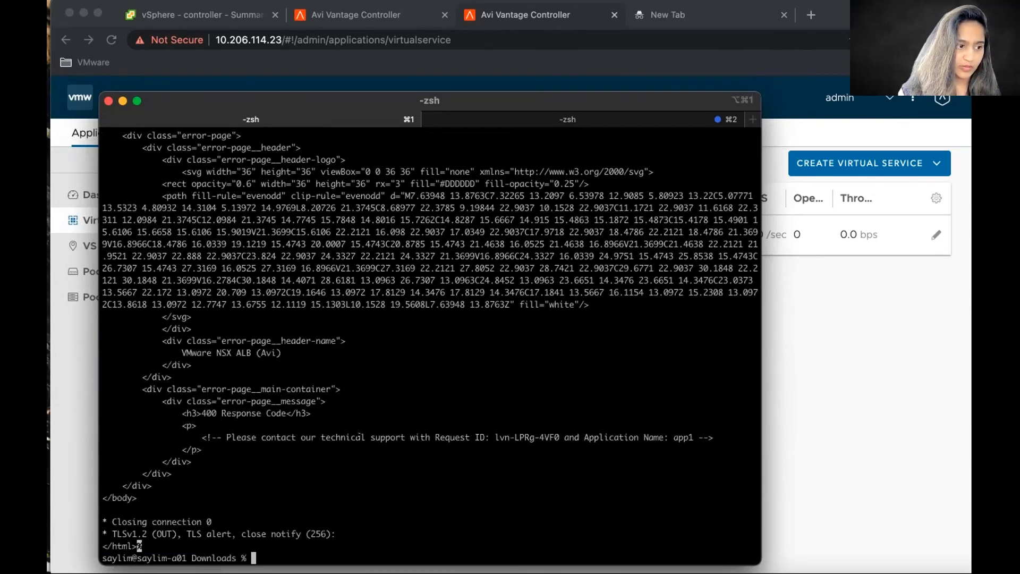
scroll(359, 437, "up", 15)
scroll(360, 434, "down", 10)
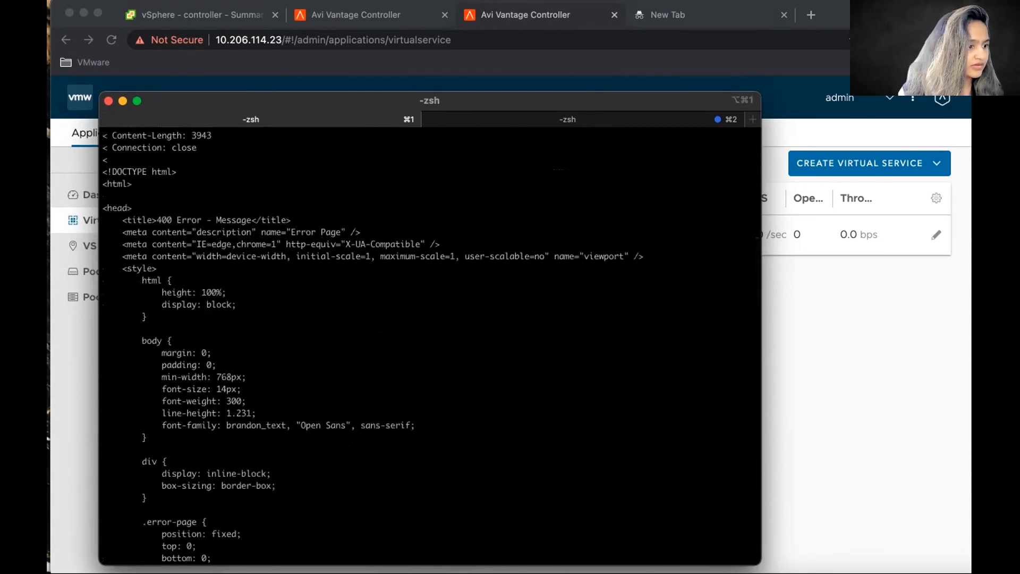
scroll(165, 256, "up", 6)
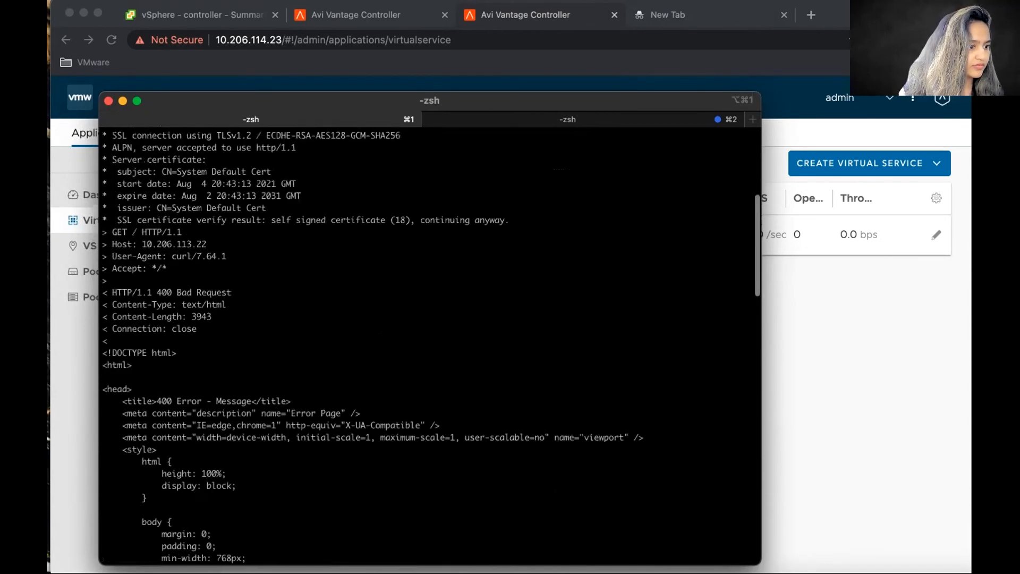
left_click_drag(117, 293, 211, 325)
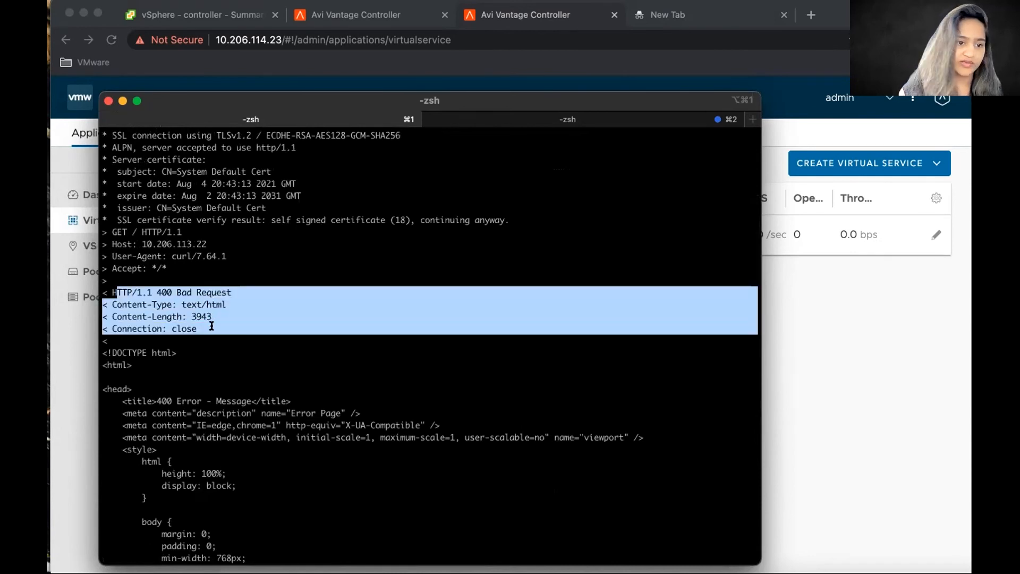
left_click(463, 121)
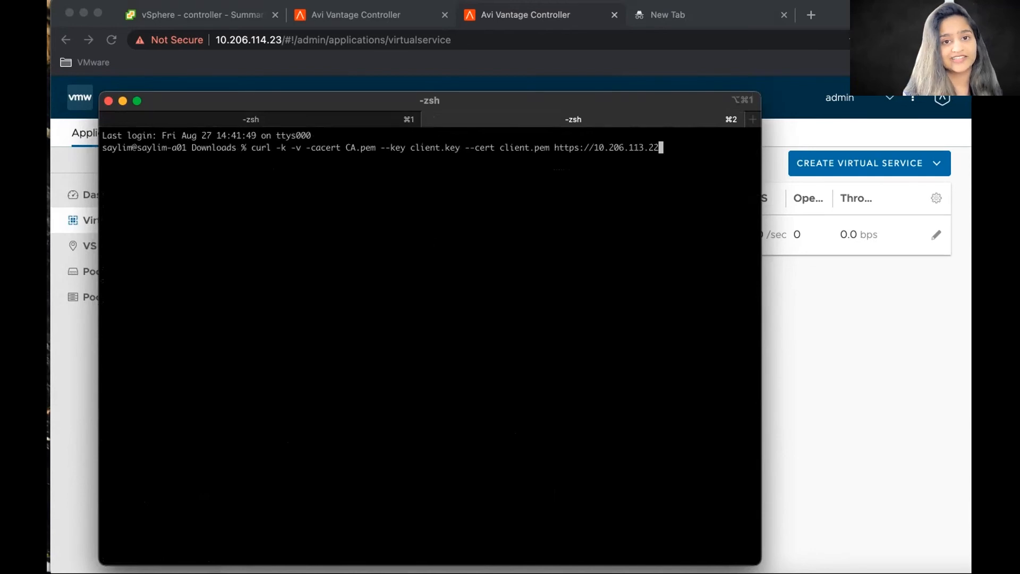
key("Return")
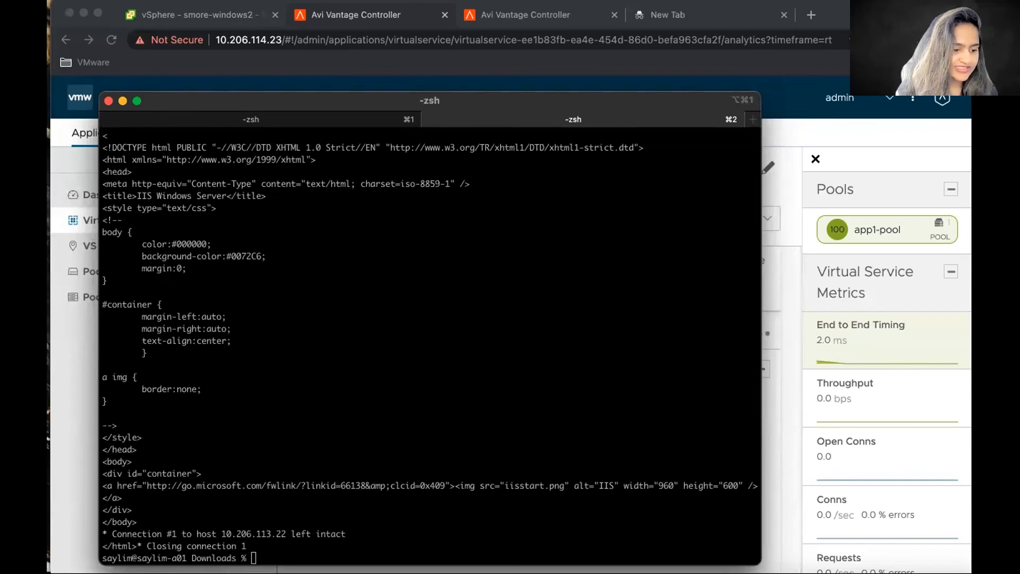
left_click_drag(691, 534, 88, 440)
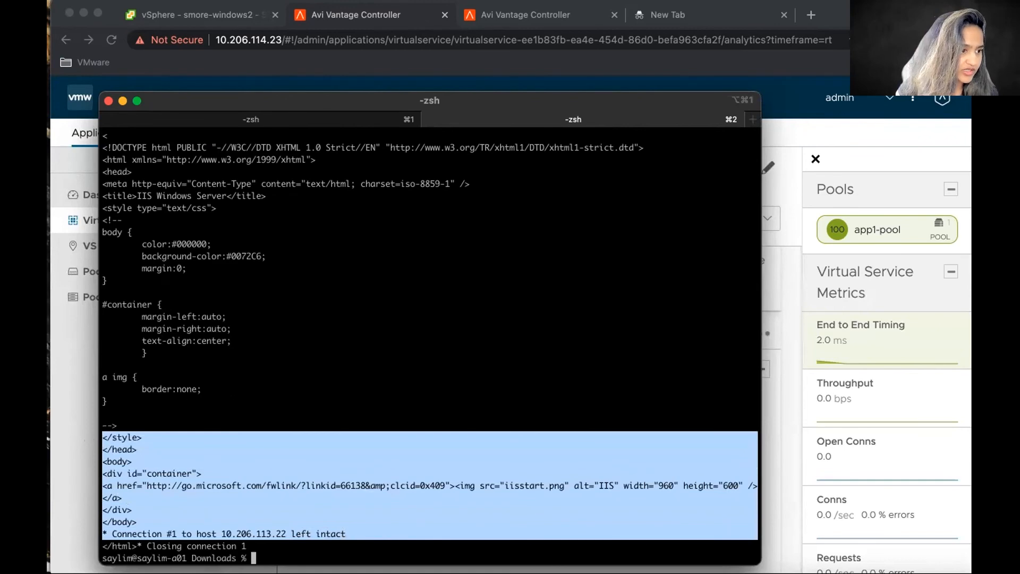
scroll(431, 346, "up", 10)
left_click_drag(107, 329, 161, 370)
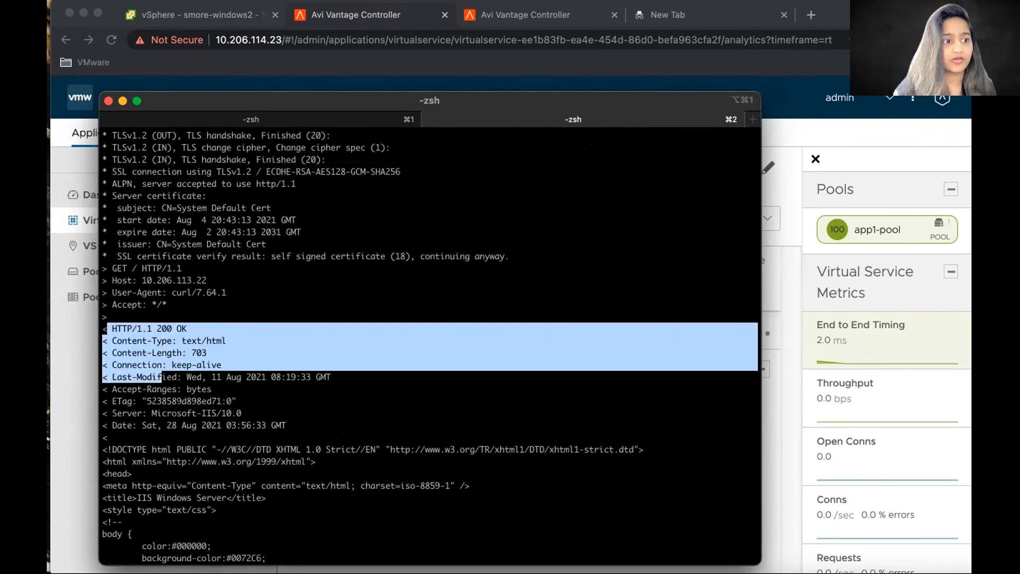
Switch to the Avi Vantage Controller in the browser and display app1's refreshed logs with non-significant logs included
left_click(323, 16)
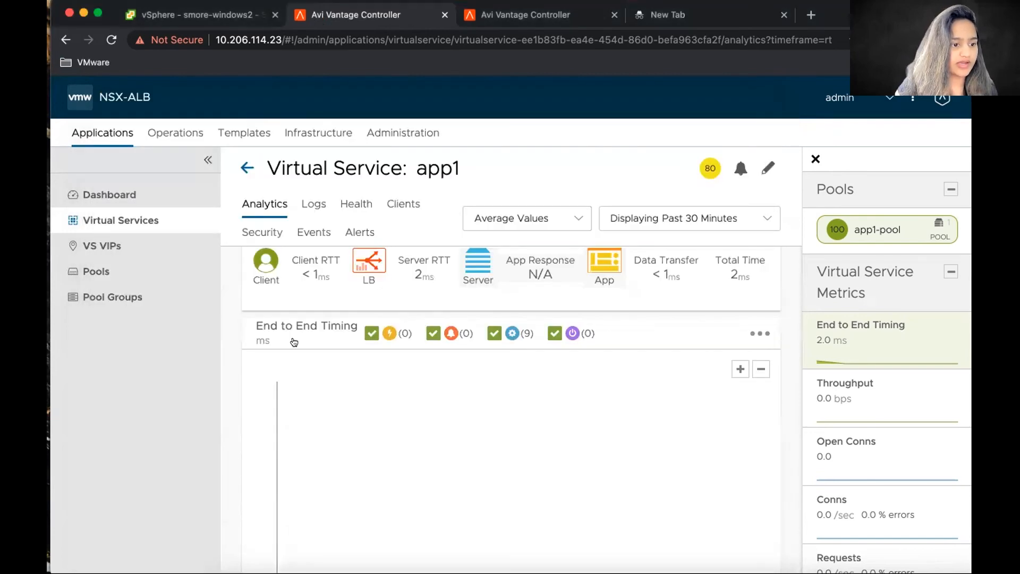
left_click(302, 204)
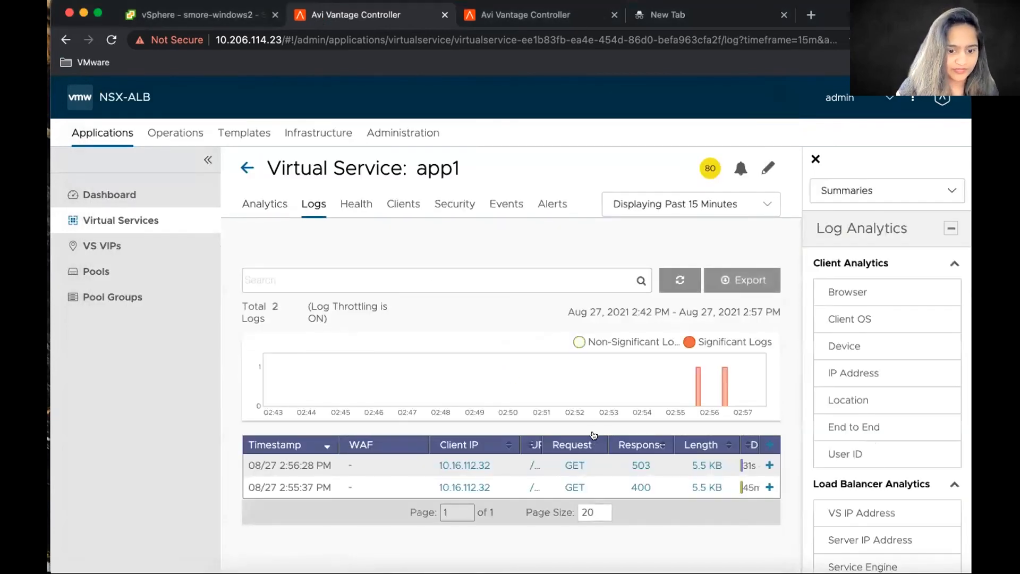
left_click(579, 342)
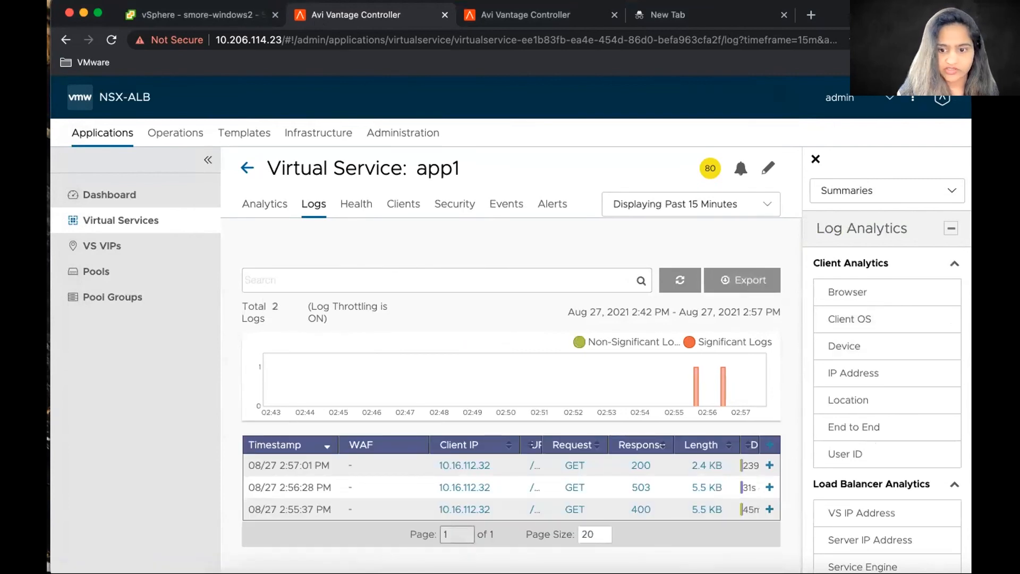
left_click(680, 279)
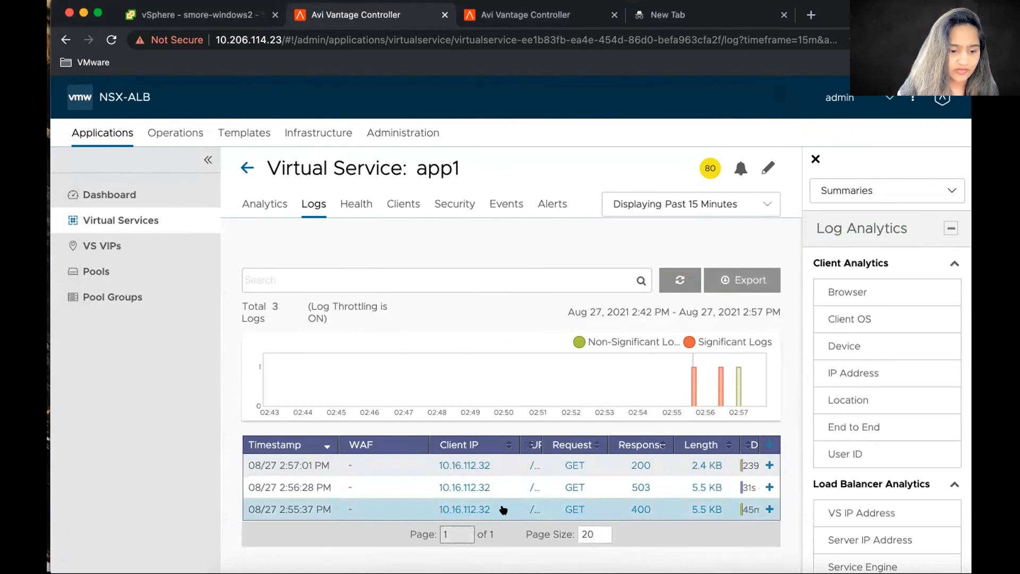
Expand the log entry with response code 400 and examine its significance details
left_click(503, 509)
scroll(503, 505, "down", 5)
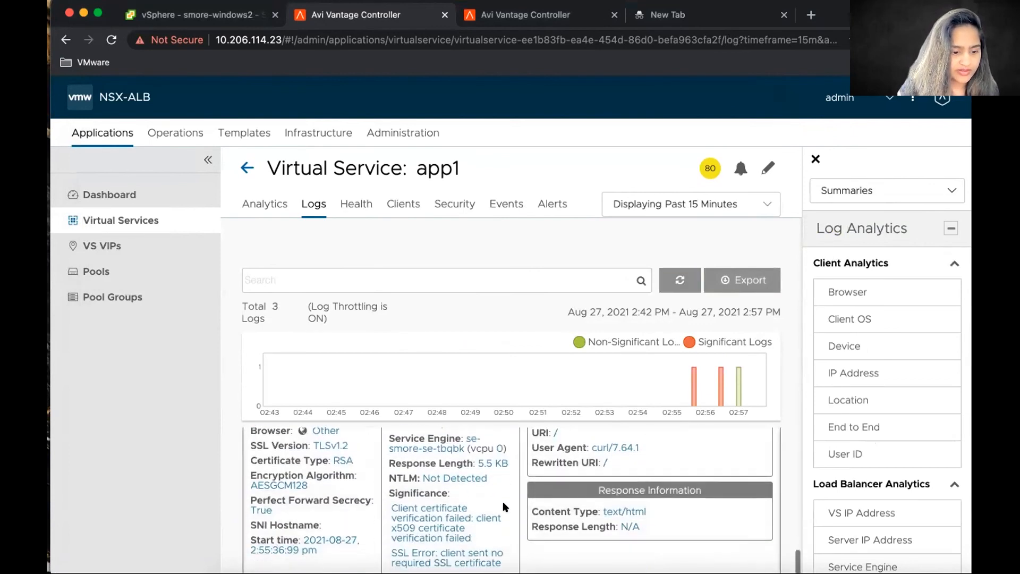
scroll(479, 503, "down", 2)
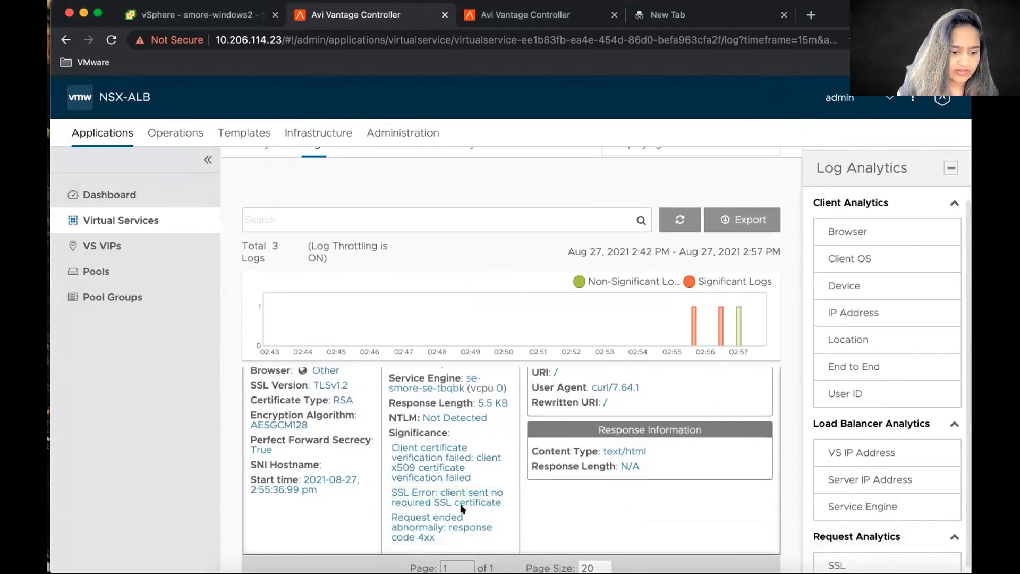